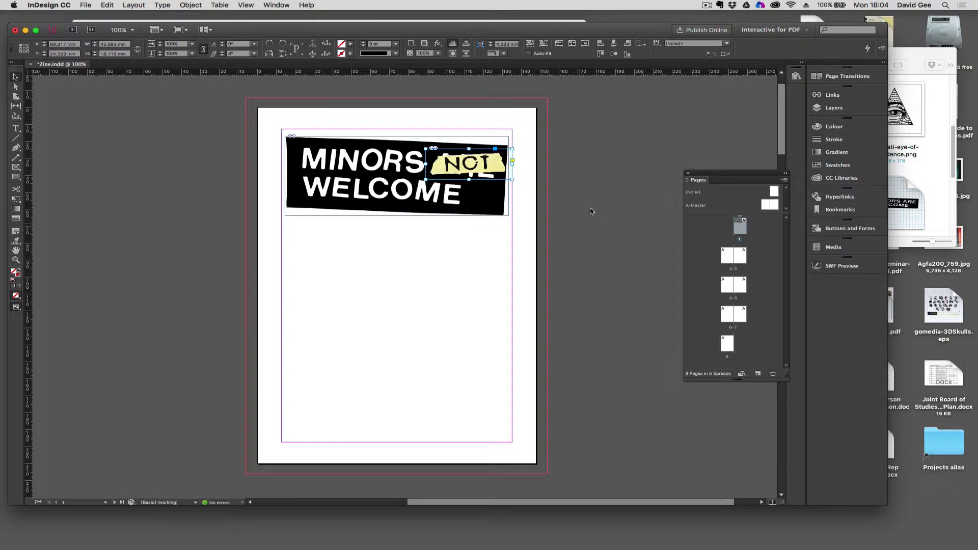
Step: Go to the empty spread of pages 2–3 and bring both pages fully into view
double_click(727, 256)
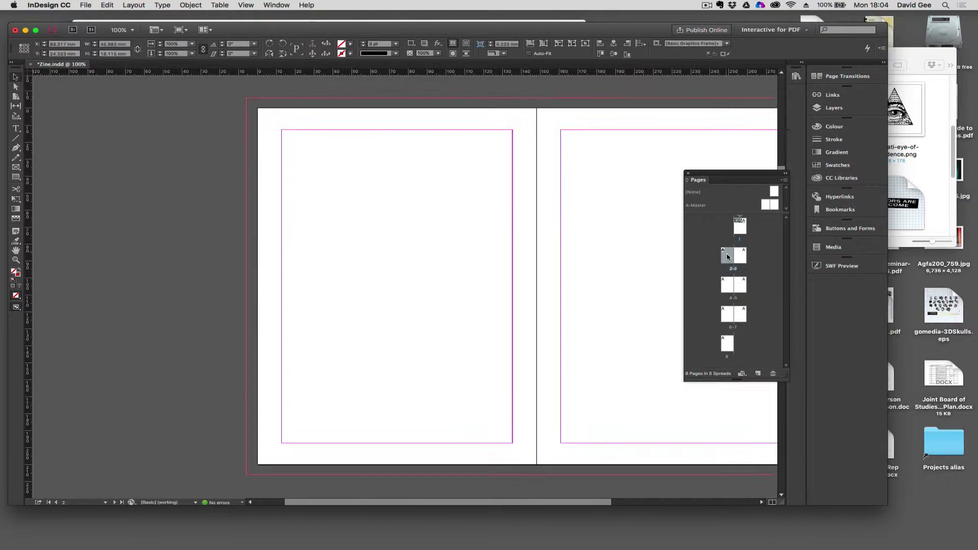
drag(614, 227, 446, 212)
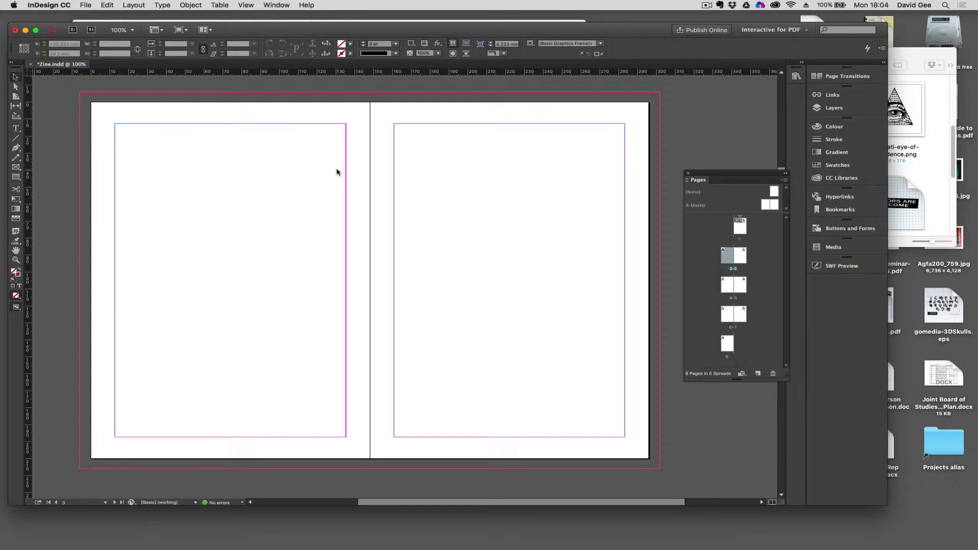
drag(338, 175, 317, 174)
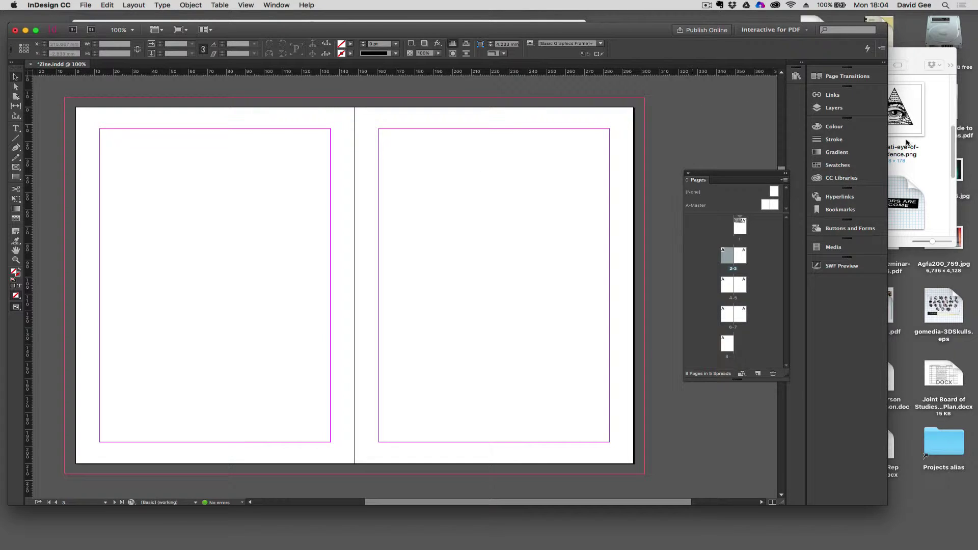
Step: Place kodak160NC537.jpg across the pages 2–3 spread at about 375 mm wide, starting outside the upper-left bleed corner
click(926, 134)
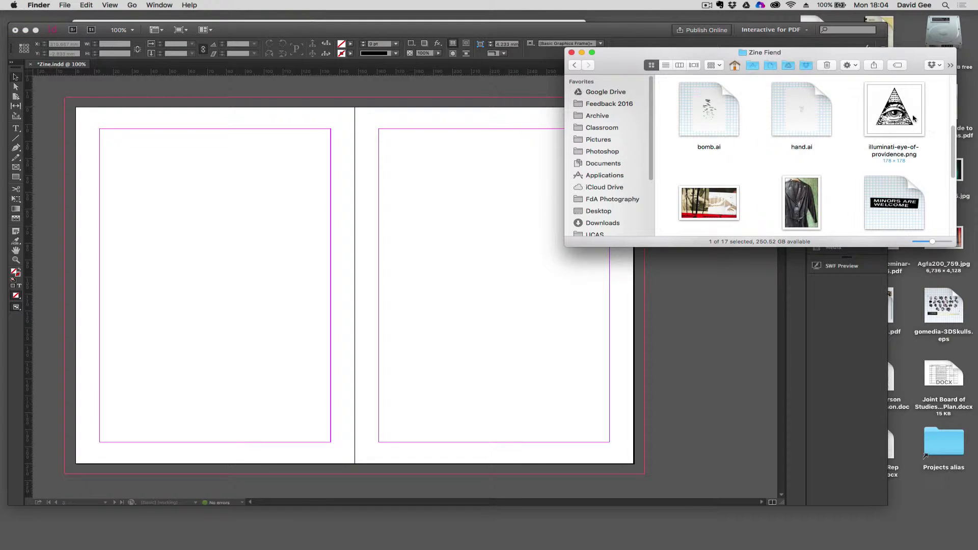
click(707, 205)
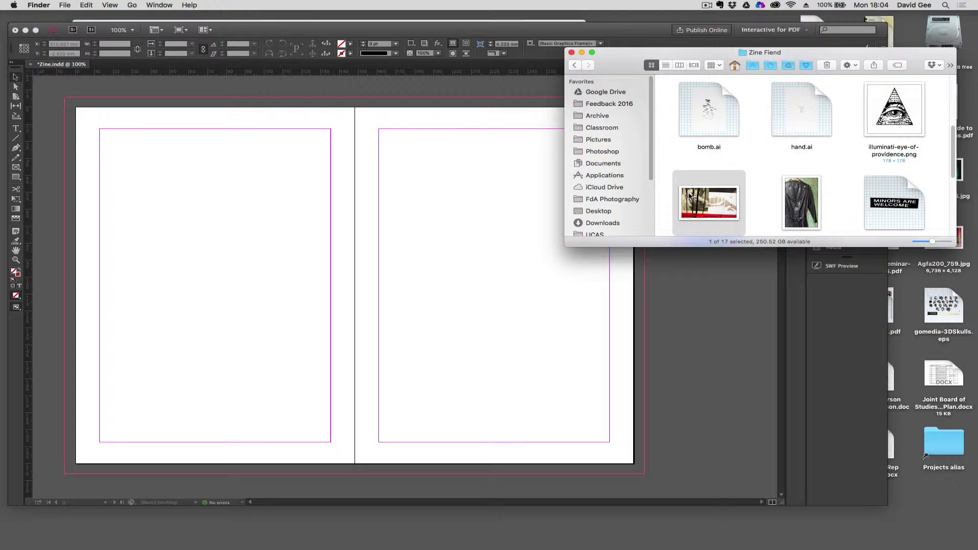
click(61, 97)
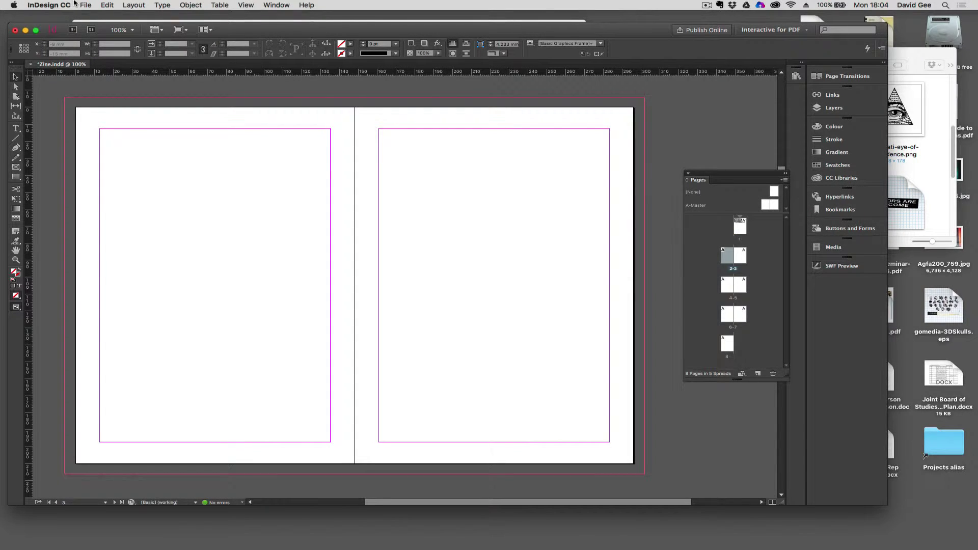
key(super+d)
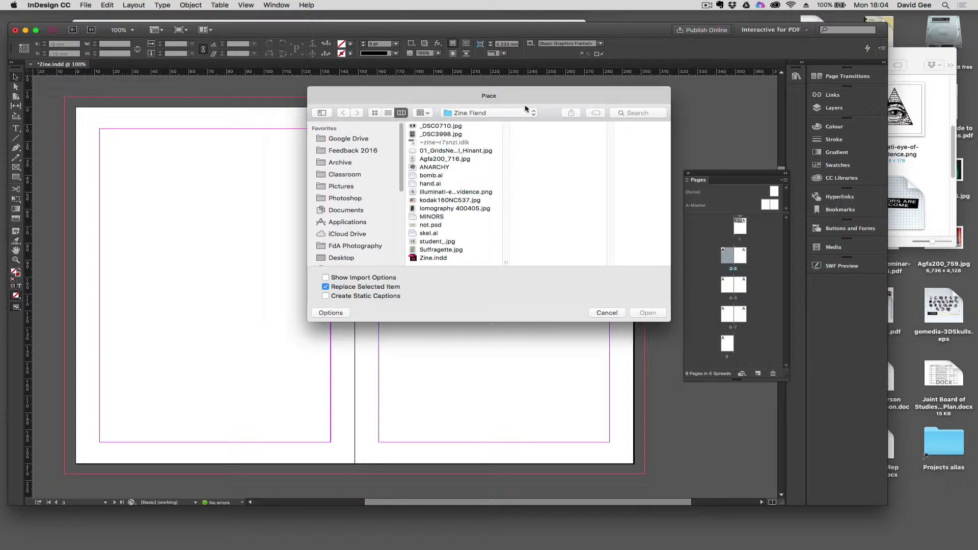
click(432, 201)
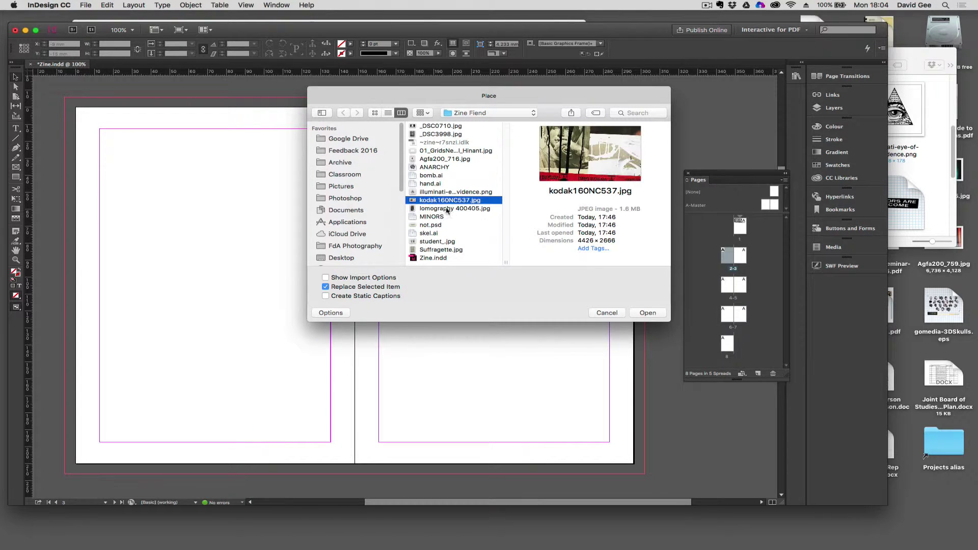
click(648, 313)
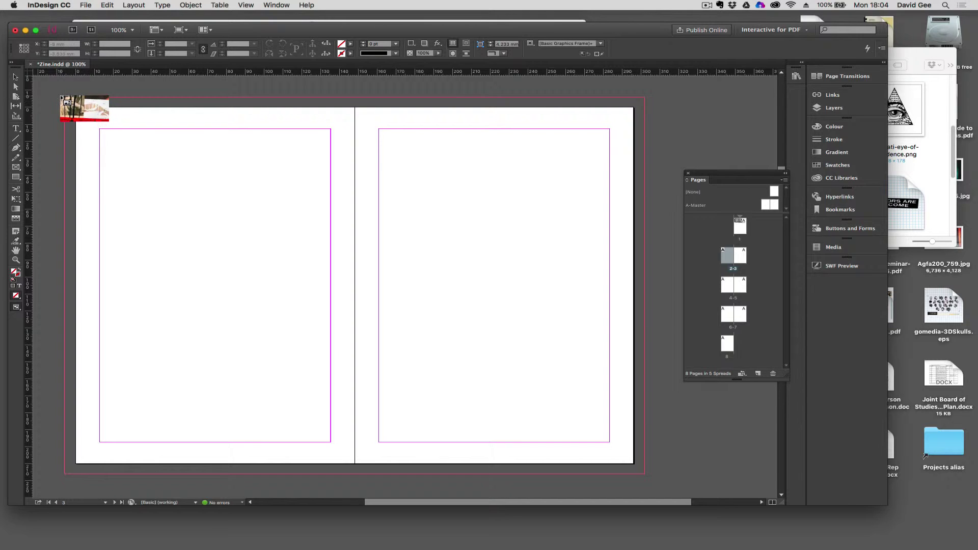
drag(56, 95, 390, 478)
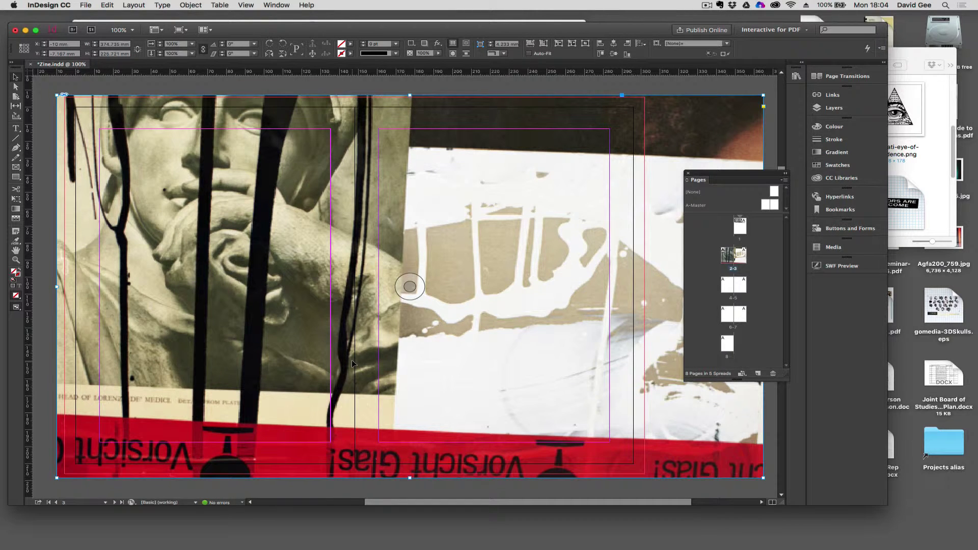
Step: Reposition the placed photo over the spread so its right edge meets the outer bleed of page 3
key(super+minus)
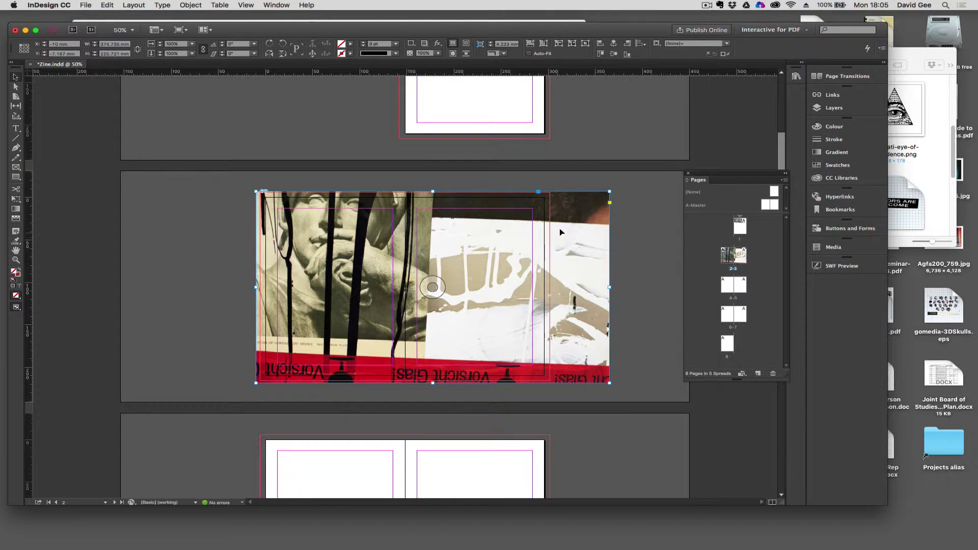
drag(375, 220, 359, 196)
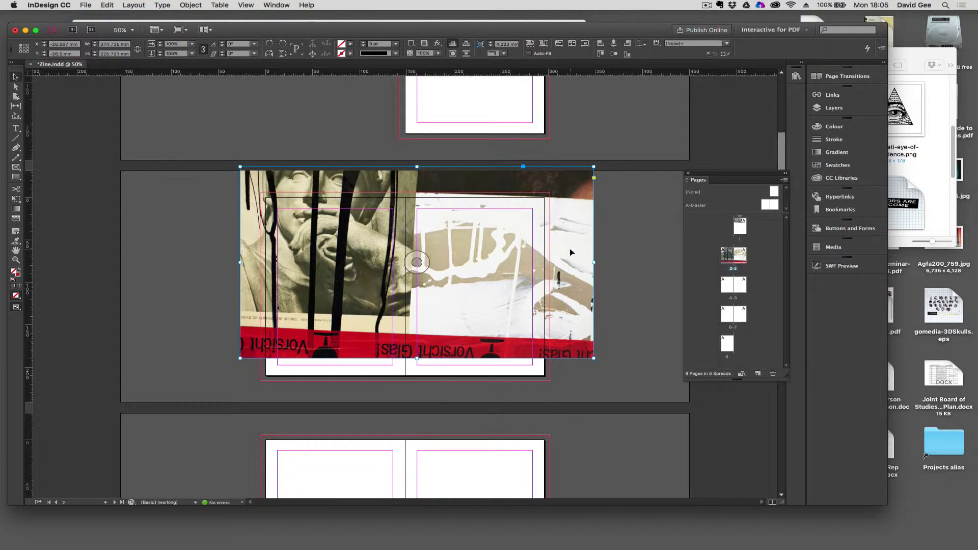
drag(570, 250, 595, 345)
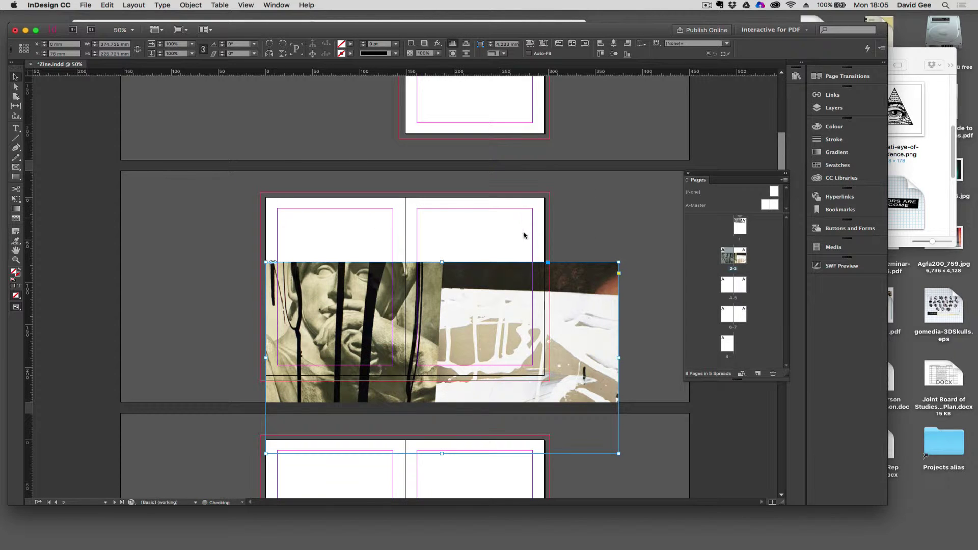
drag(492, 271, 464, 198)
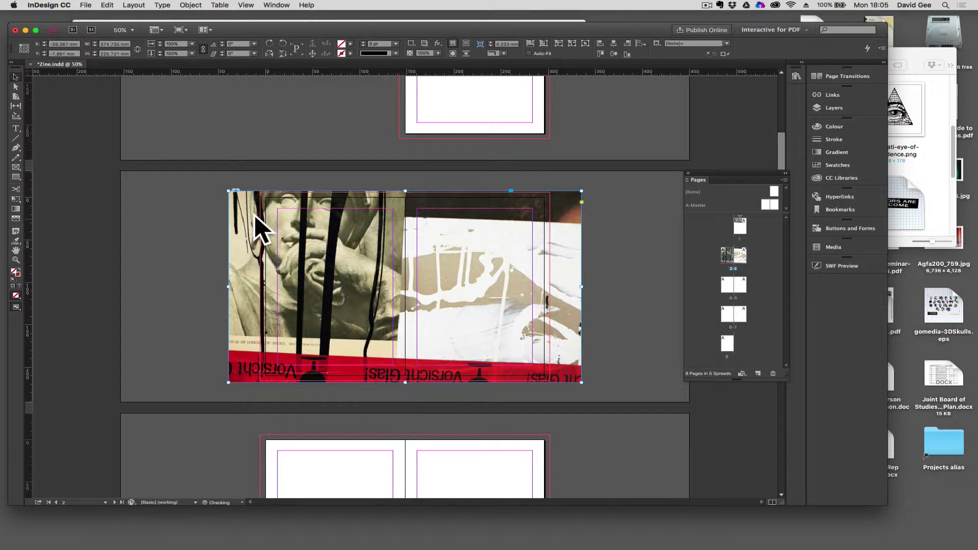
drag(246, 222, 217, 219)
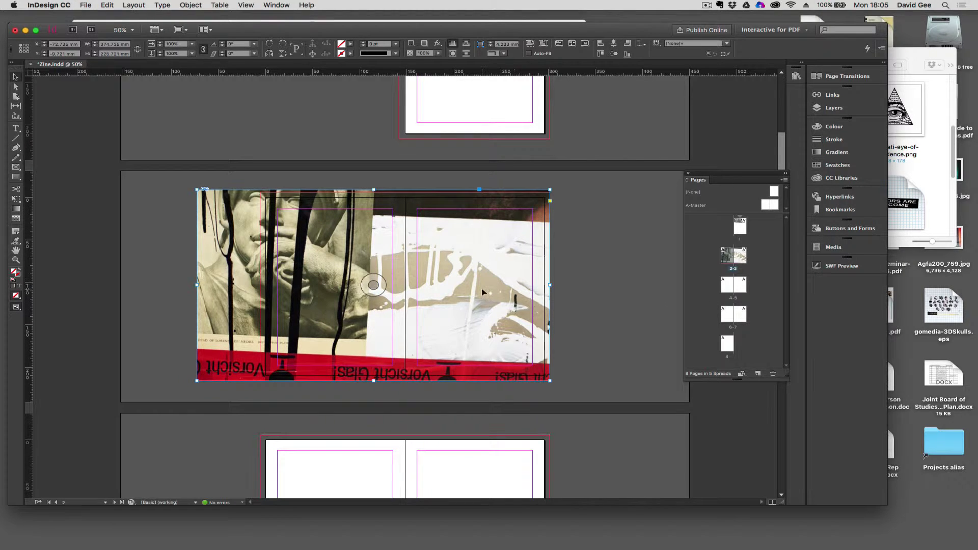
Step: Crop the photo frame from its left side to just beyond page 2's outer bleed, about 317 mm wide
click(576, 304)
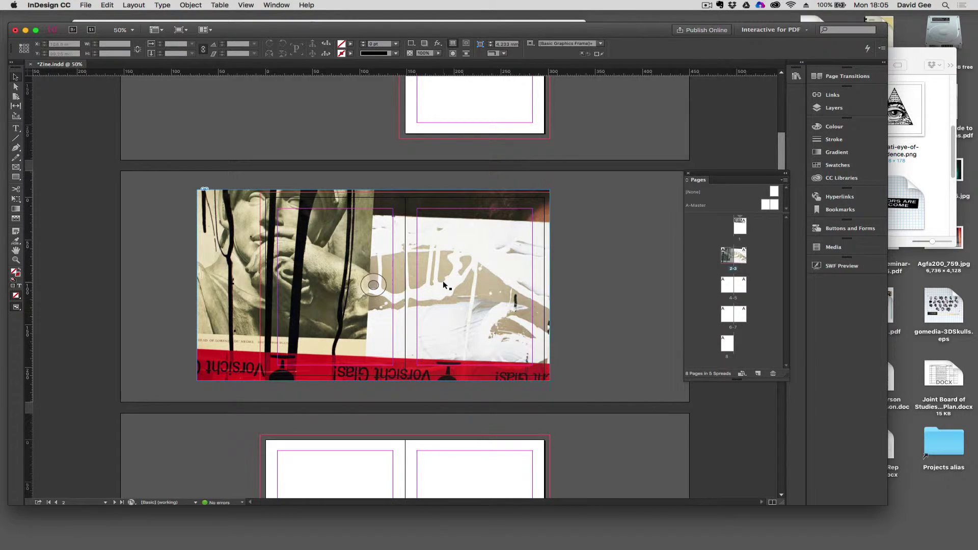
click(203, 282)
drag(198, 285, 251, 288)
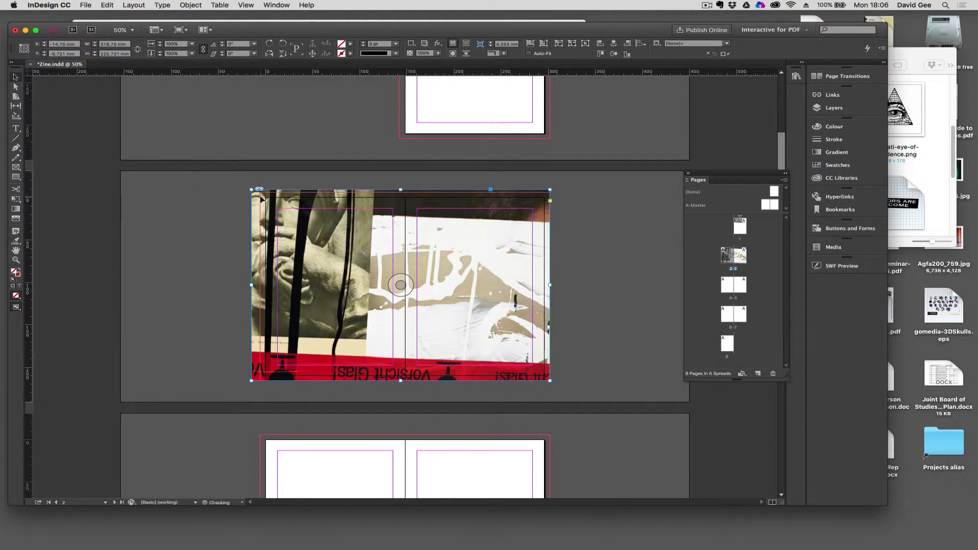
click(622, 301)
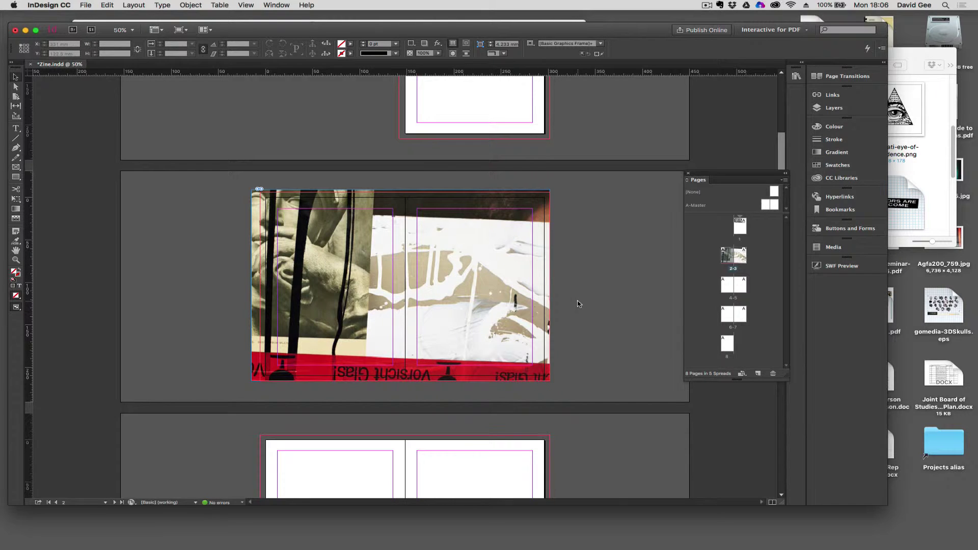
Step: Delete the photo that spans the pages 2–3 spread
scroll(490, 252, down, 6)
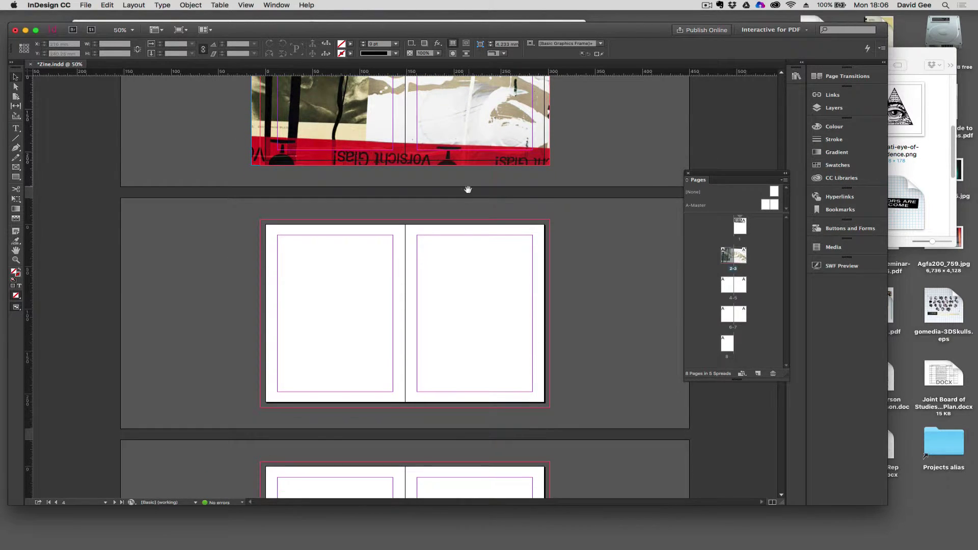
scroll(475, 245, up, 3)
click(476, 214)
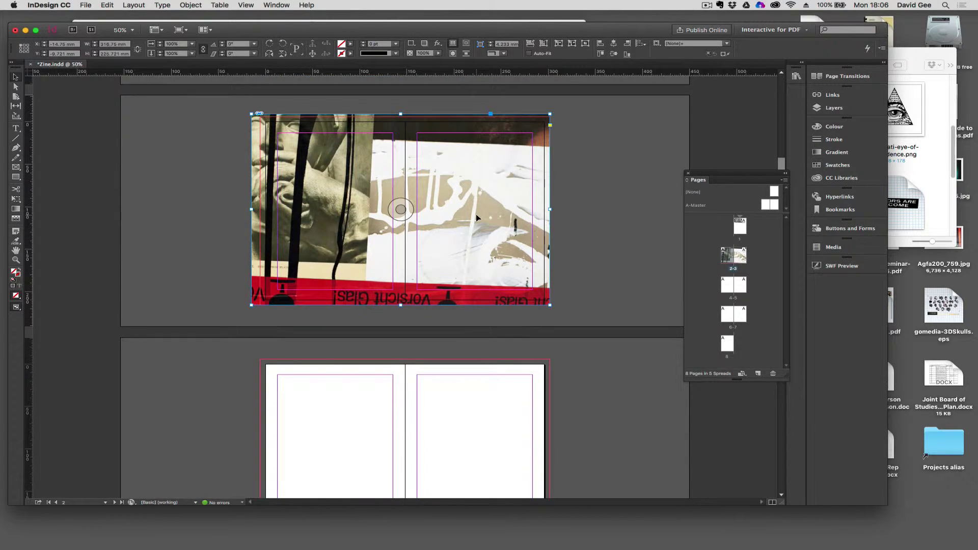
key(Delete)
Step: Place lomography 400405.jpg over page 3 at about 153 mm wide, starting above the page at the spine
click(901, 168)
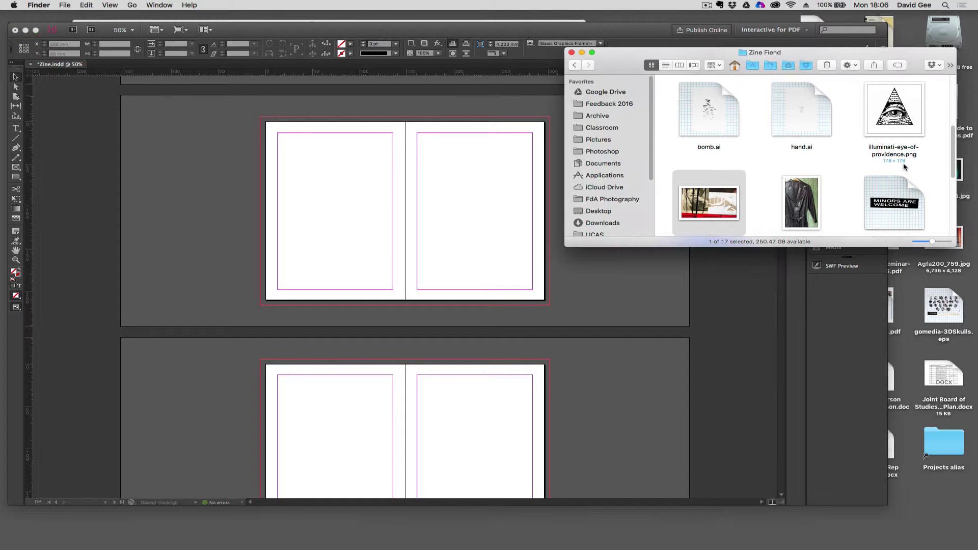
scroll(814, 177, down, 1)
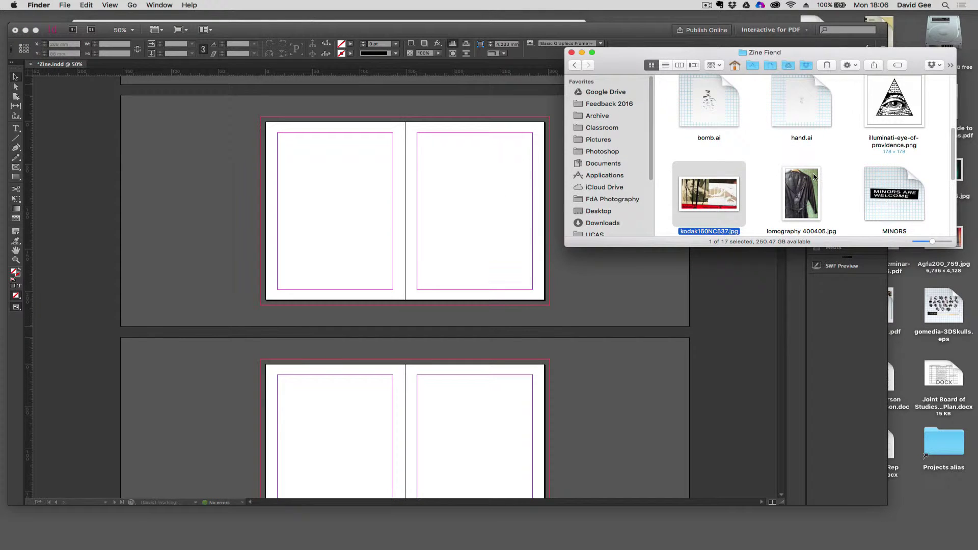
click(797, 194)
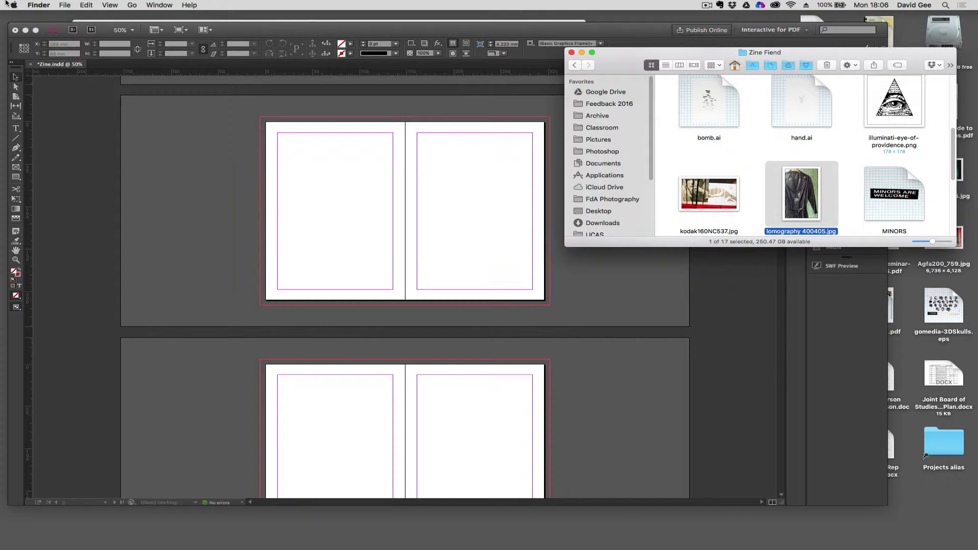
click(62, 142)
click(85, 6)
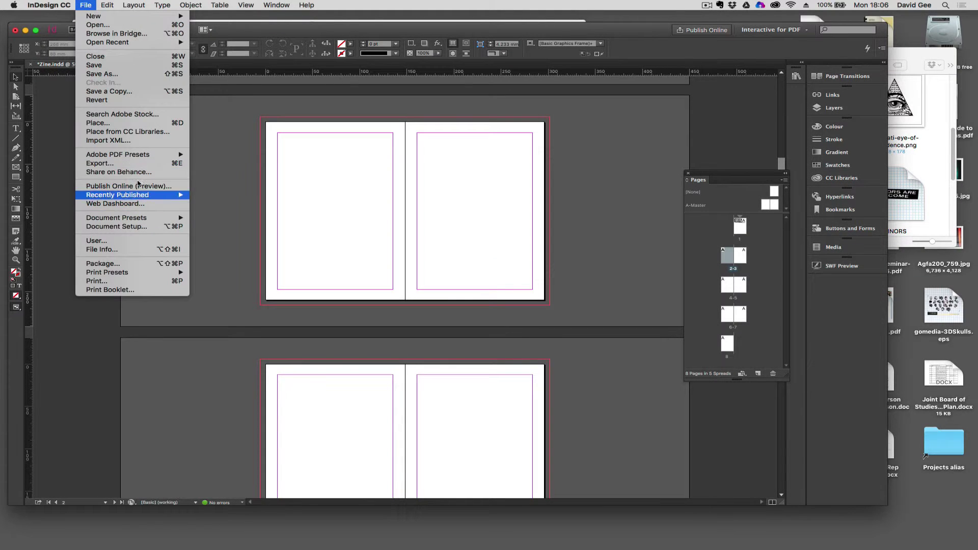
click(112, 123)
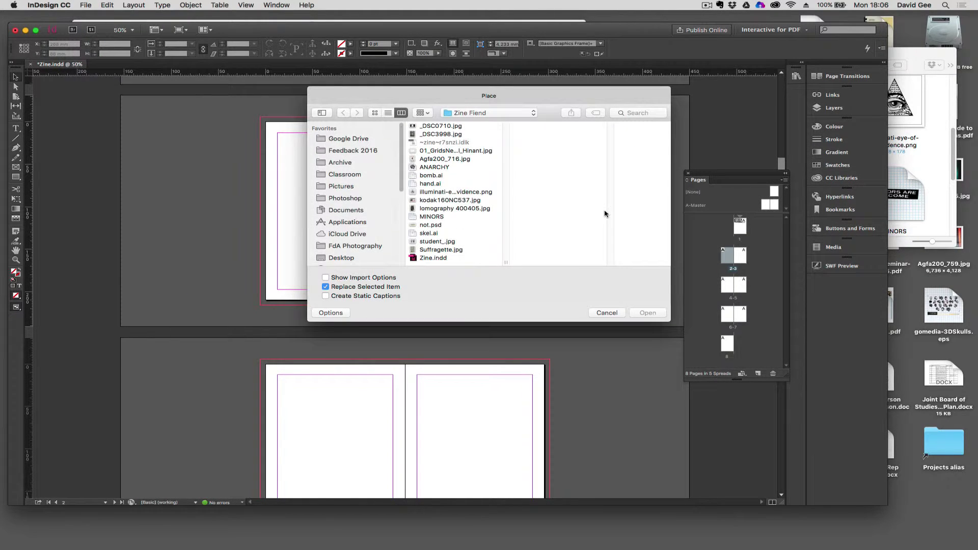
click(437, 208)
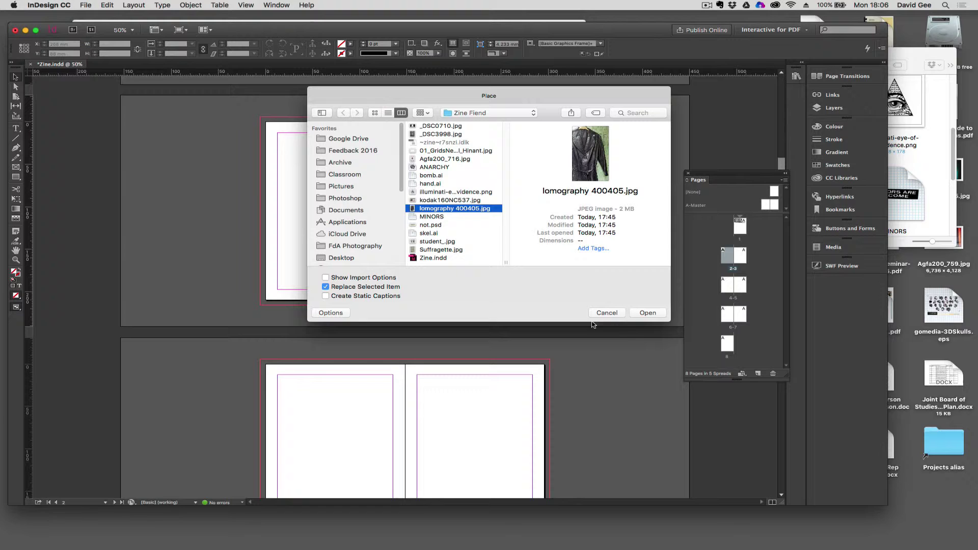
click(646, 313)
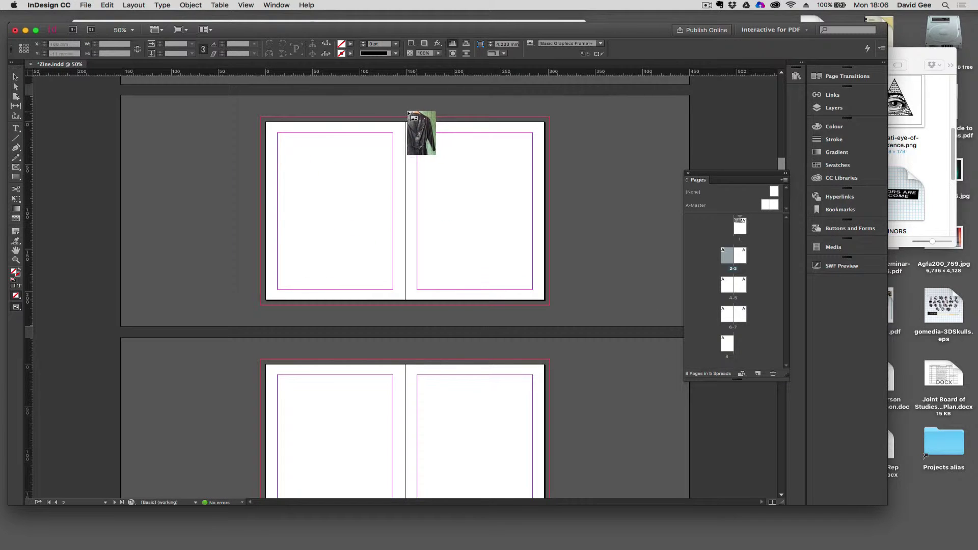
drag(404, 109, 606, 357)
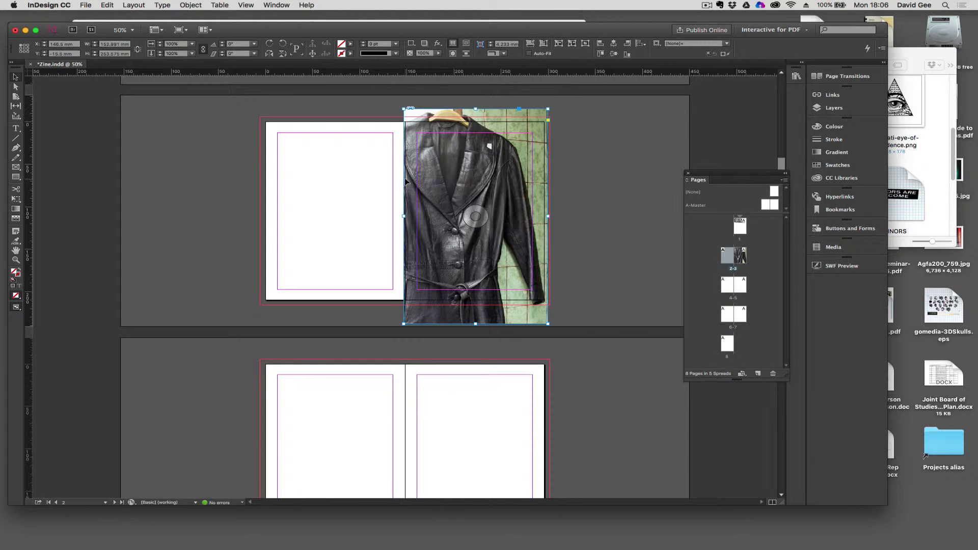
Step: Align the jacket photo's left edge with the spine at X 148 mm
key(super+equal)
key(super+equal)
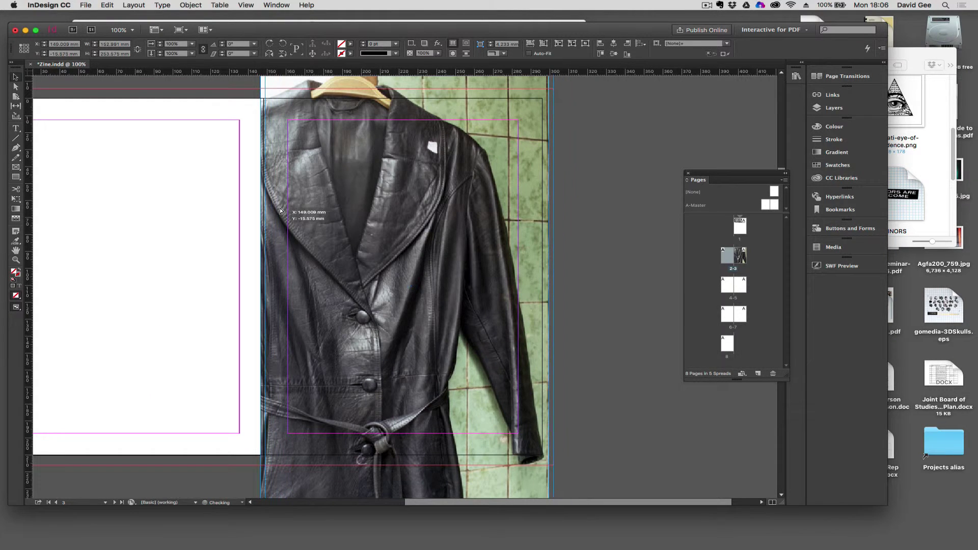
key(Right)
key(Right)
key(Right)
key(Right)
key(Right)
key(Right)
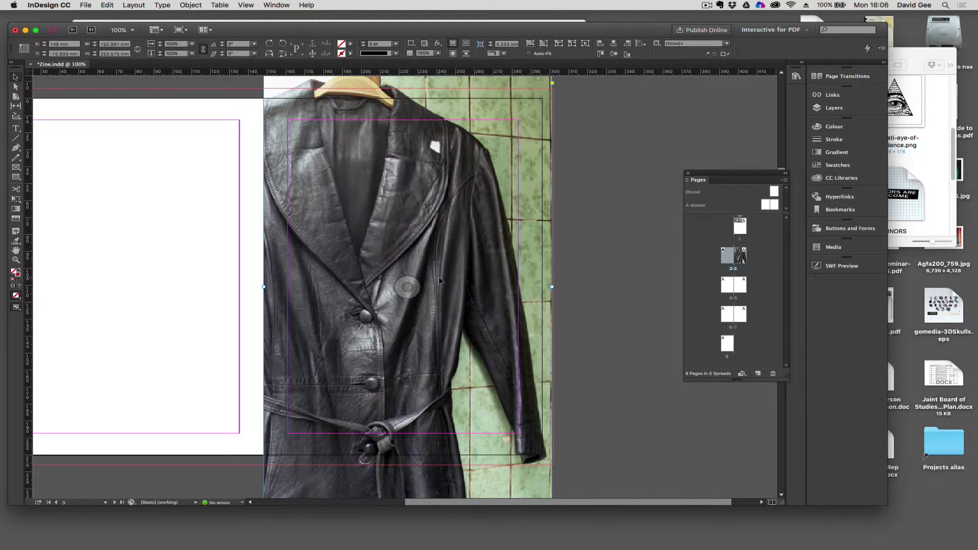
Step: Move the jacket photo up on page 3, keeping it extended past the lower bleed, and deselect it
key(super+minus)
key(super+minus)
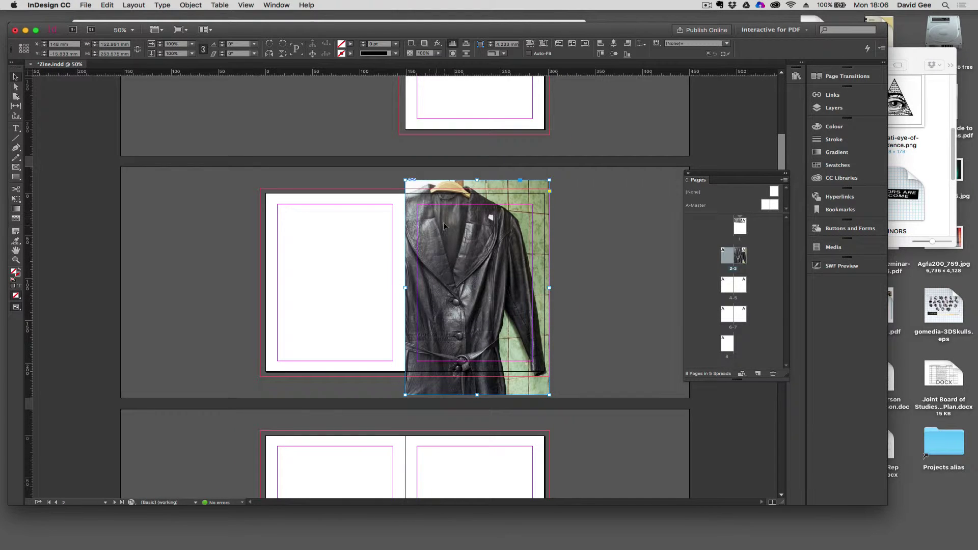
mouse_move(458, 288)
mouse_down()
mouse_move(457, 277)
mouse_move(456, 289)
mouse_up()
click(585, 303)
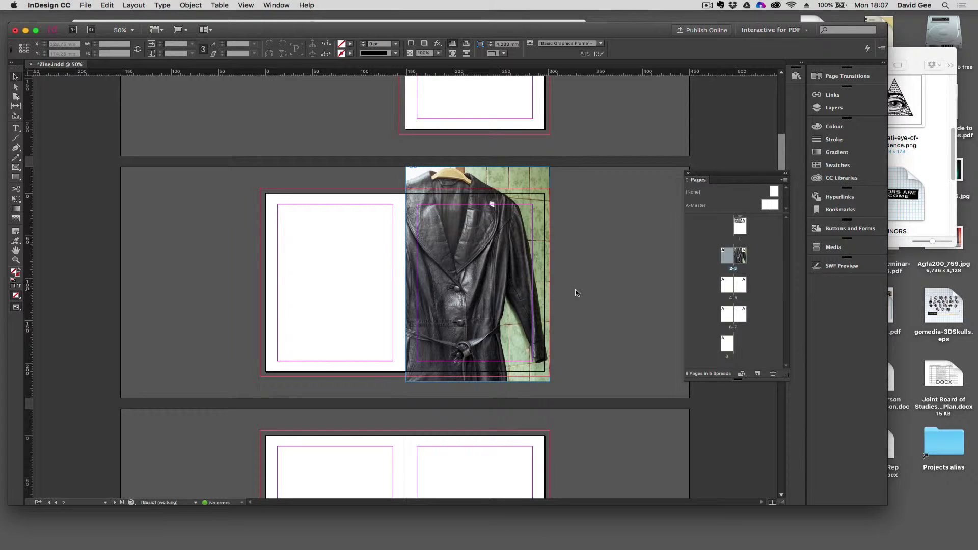
Step: Preview the spread trimmed to its page edges, return to the normal view, and select the jacket photo
key(w)
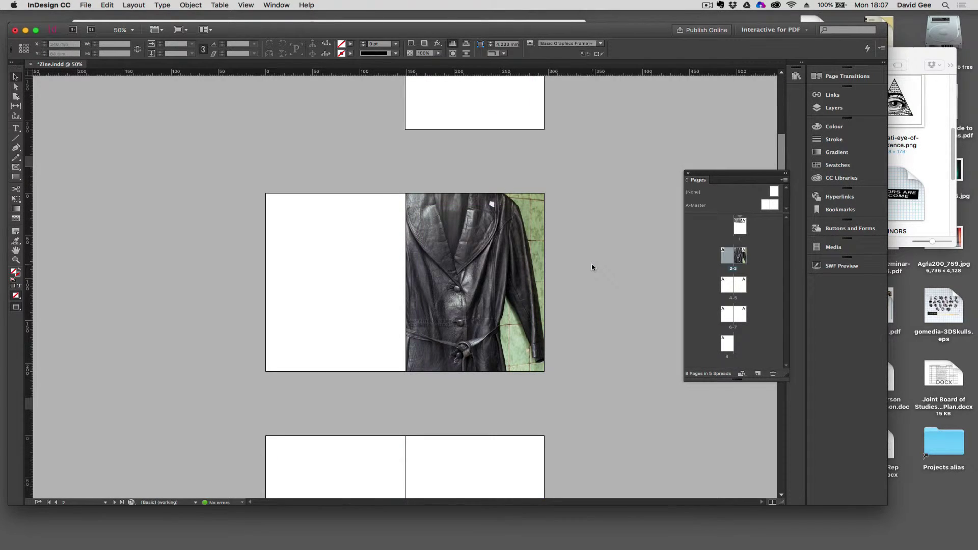
key(w)
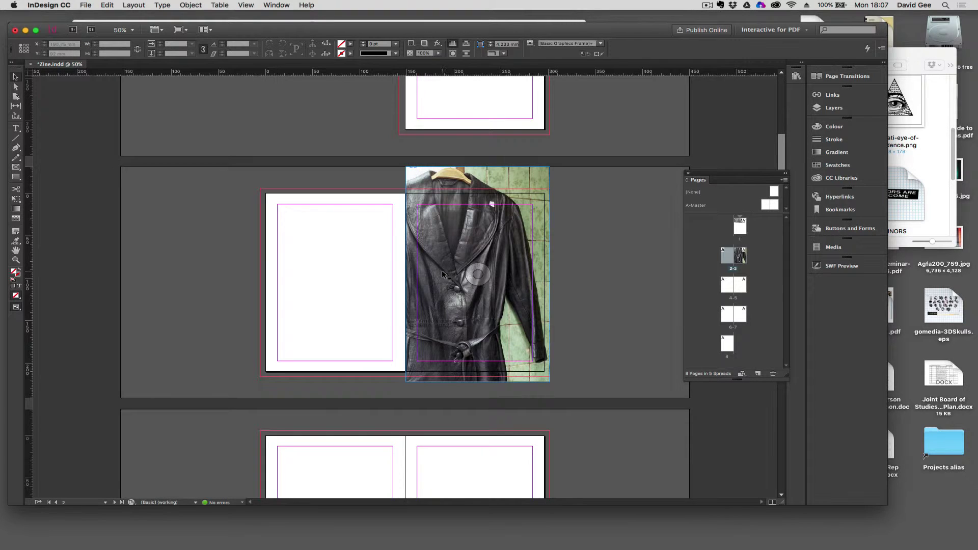
click(442, 271)
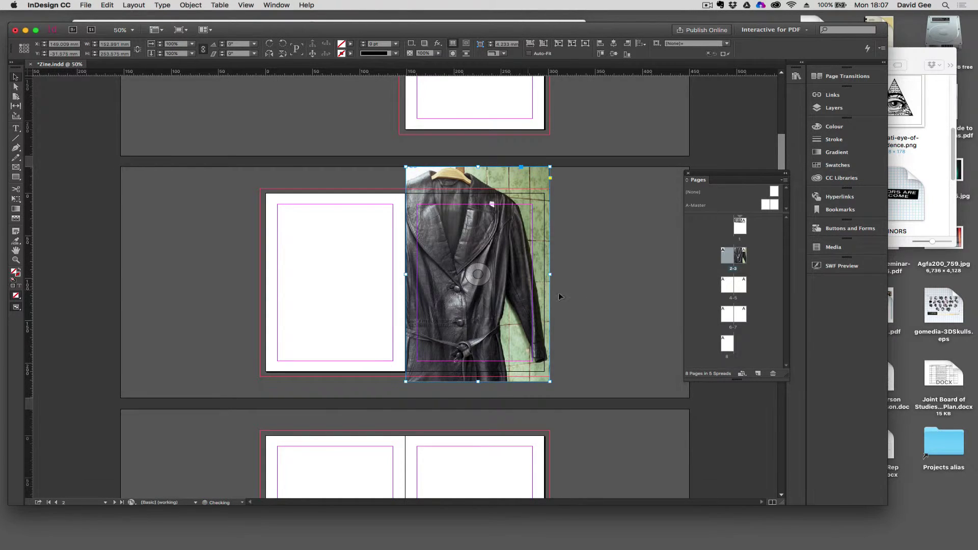
Step: Check the trimmed appearance of the pages 2–3 spread with the jacket photo deselected, and return to the normal view
key(w)
click(579, 300)
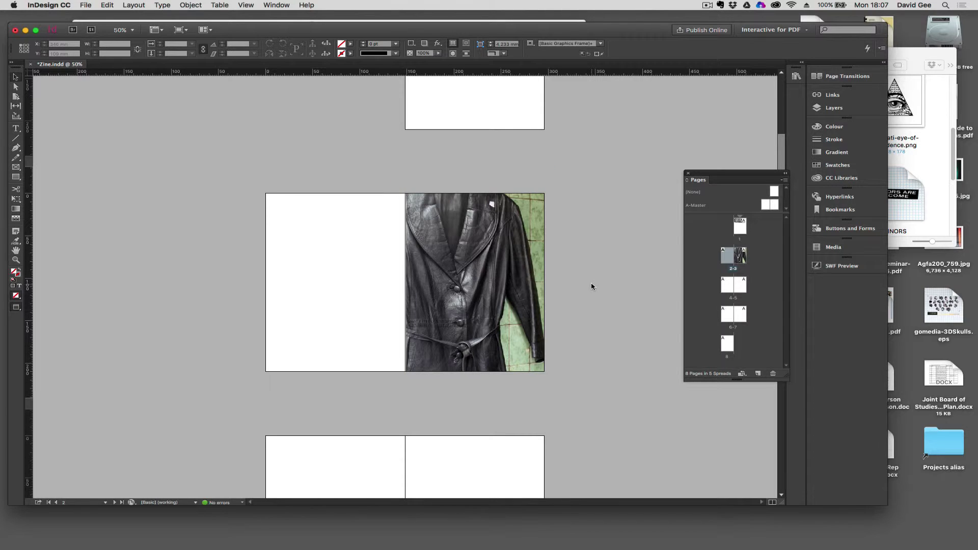
key(w)
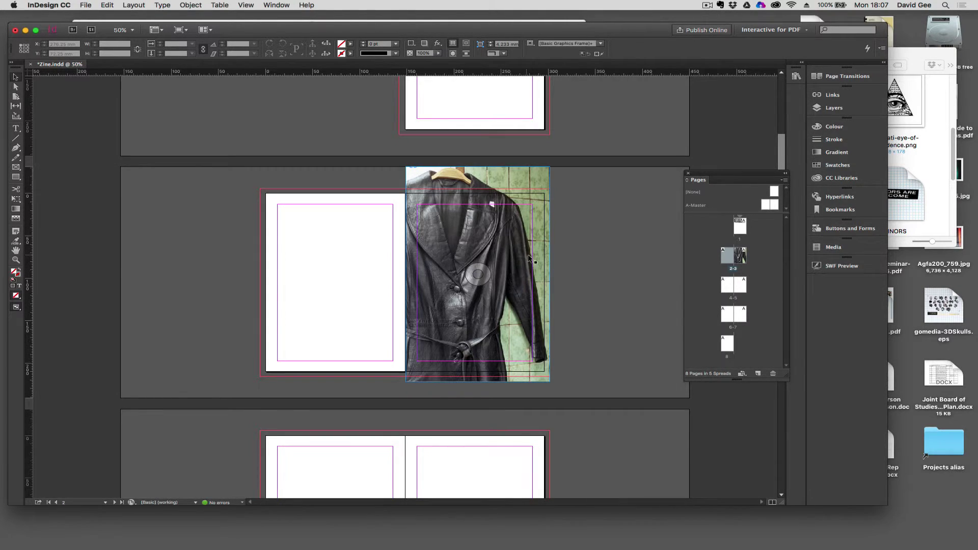
Step: Place student_.jpg from the Zine Fiend folder in Finder on page 5, spanning the side margins at about 123 mm wide
drag(597, 242, 577, 352)
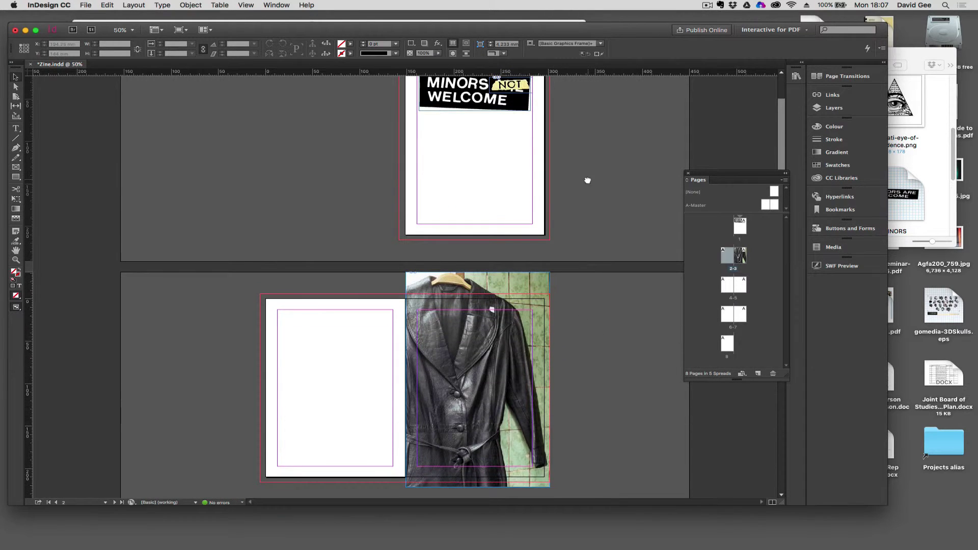
mouse_move(588, 181)
mouse_down()
mouse_move(579, 230)
mouse_move(578, 175)
mouse_up()
scroll(600, 338, down, 5)
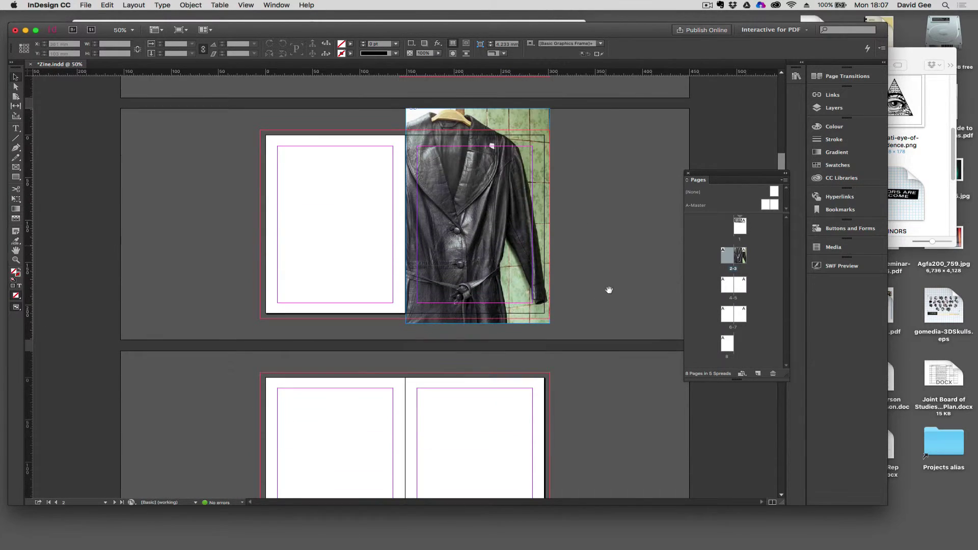
scroll(610, 290, down, 6)
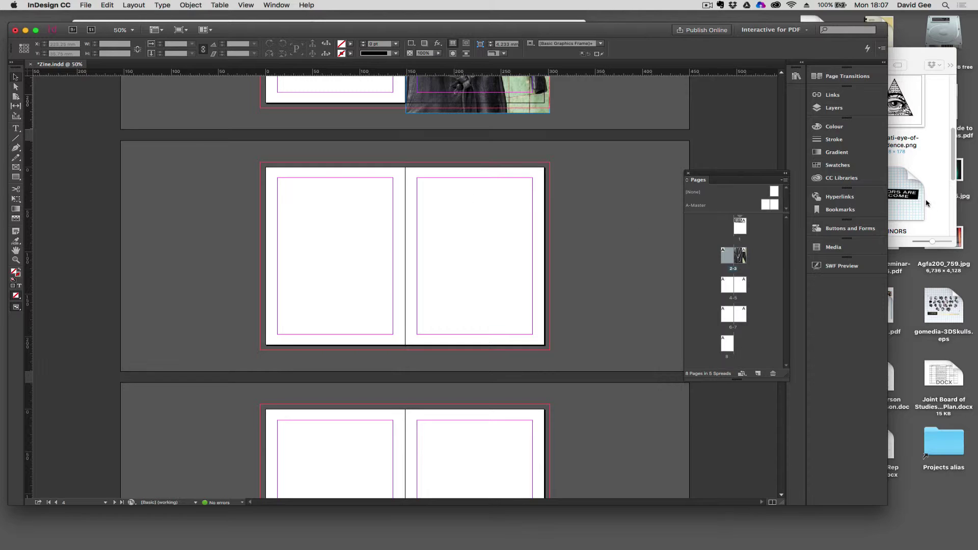
click(926, 202)
scroll(823, 213, down, 3)
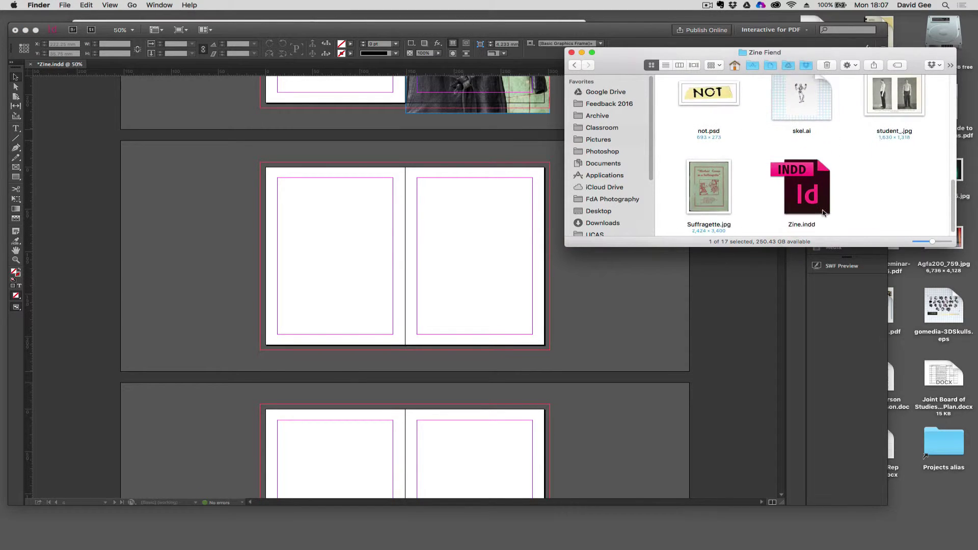
scroll(820, 209, up, 2)
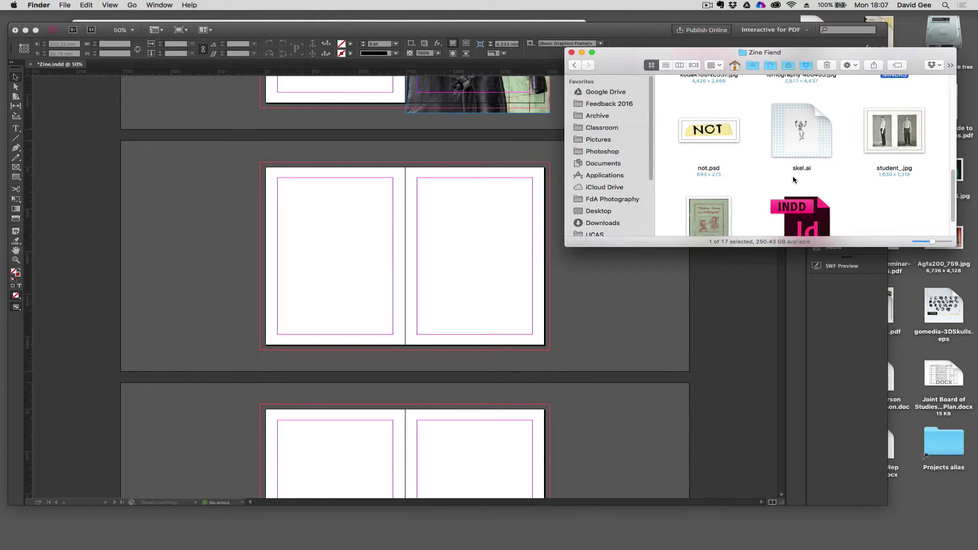
click(799, 131)
click(879, 139)
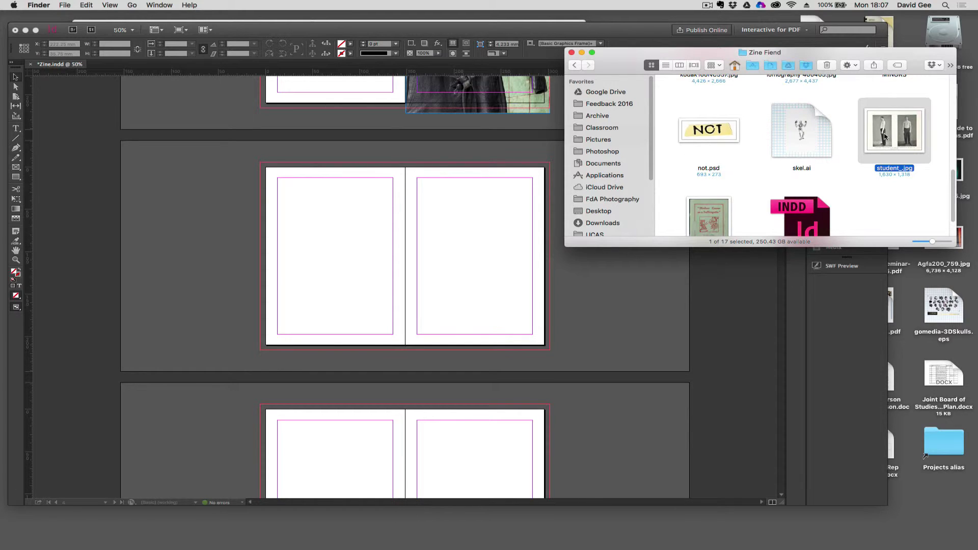
drag(884, 137, 438, 233)
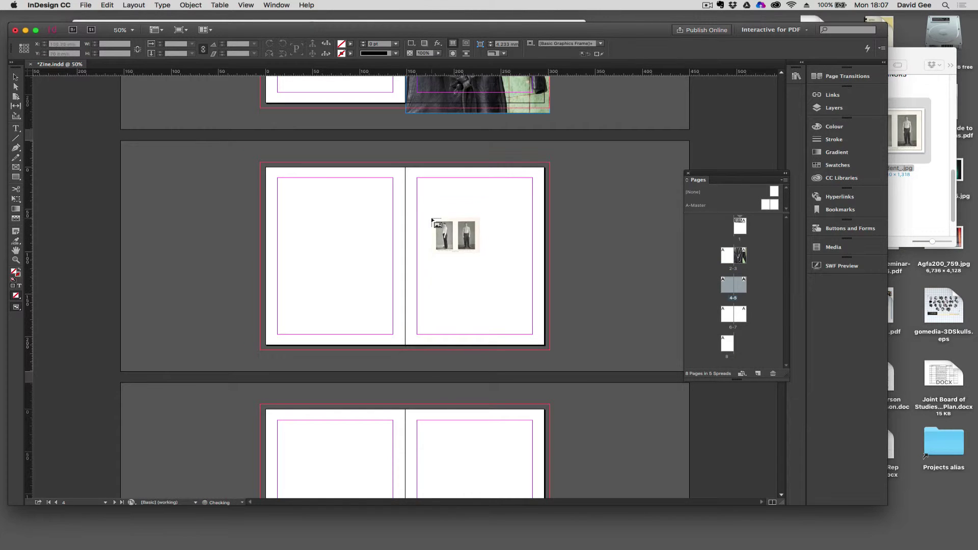
drag(417, 182, 504, 277)
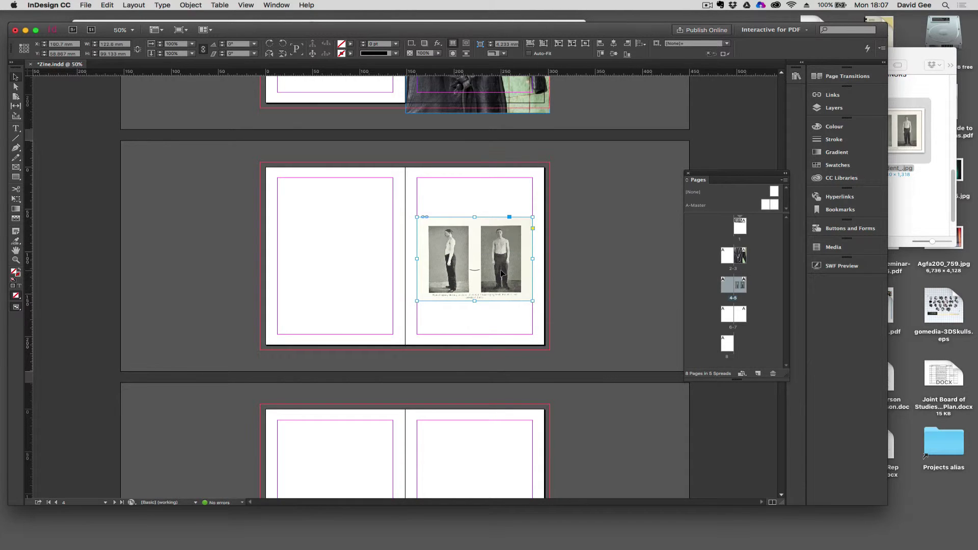
Step: Enlarge the page view to 125% and examine the student photo and its caption on page 5
key(super+1)
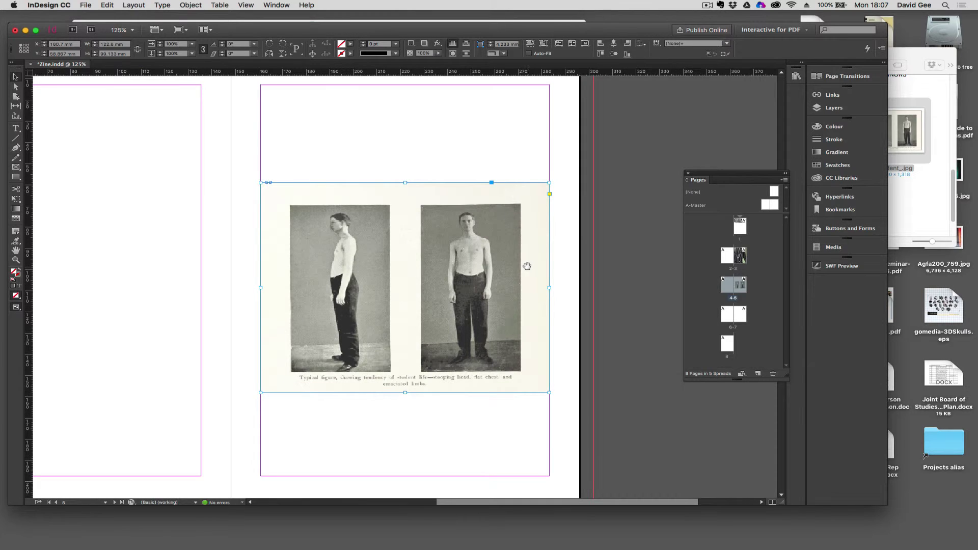
key(super+equal)
scroll(554, 274, down, 1)
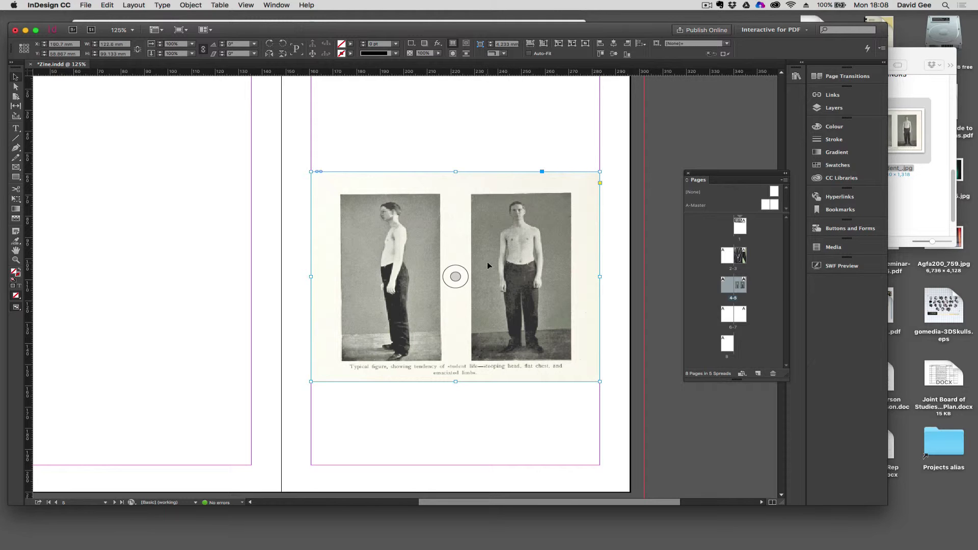
scroll(343, 265, up, 2)
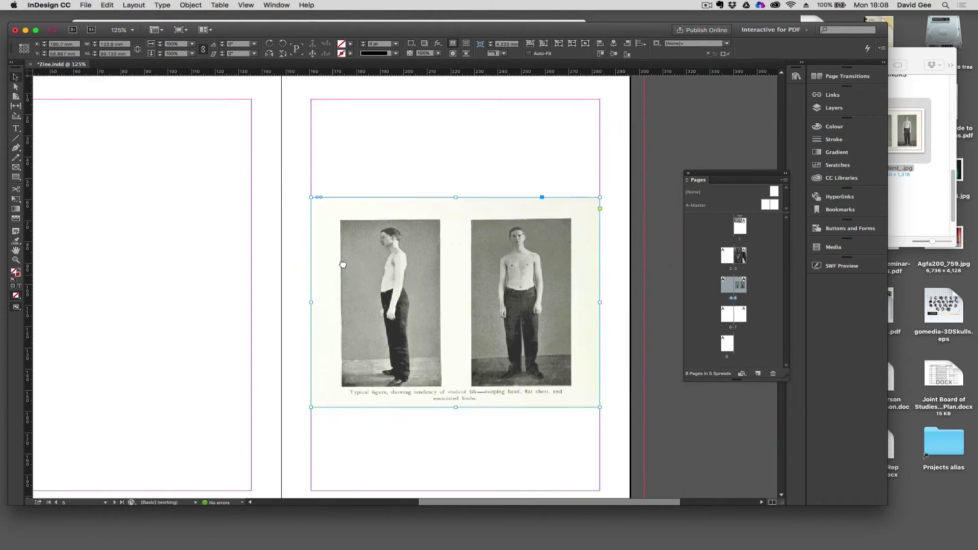
scroll(343, 265, left, 3)
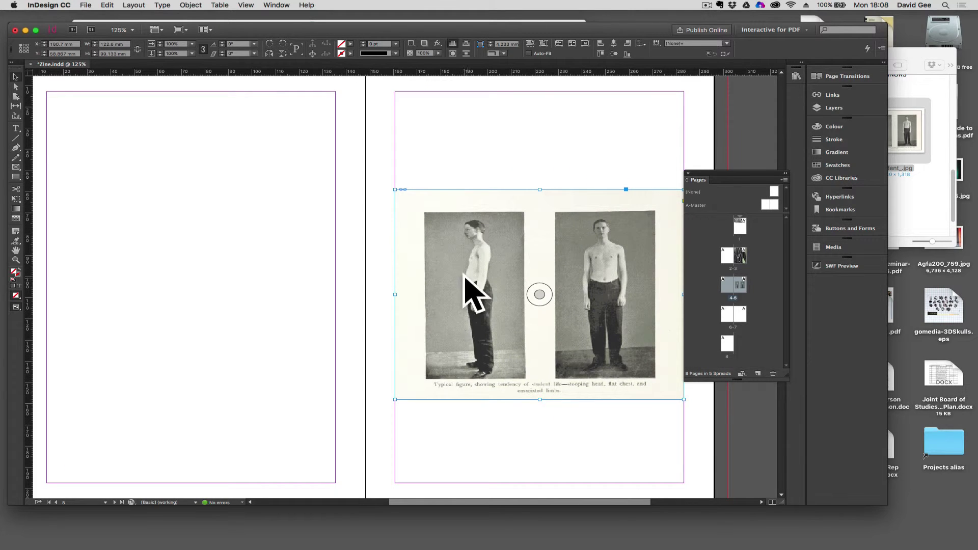
scroll(421, 224, right, 2)
scroll(421, 224, down, 1)
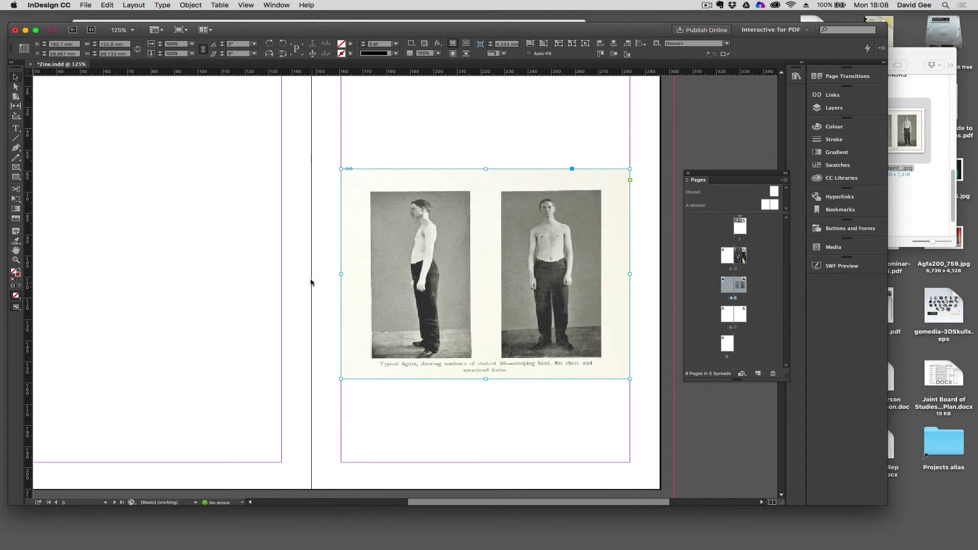
Step: Place the ANARCHY artwork from the Zine Fiend folder in Finder on page 4 at about 70 mm wide
drag(251, 277, 337, 274)
click(902, 191)
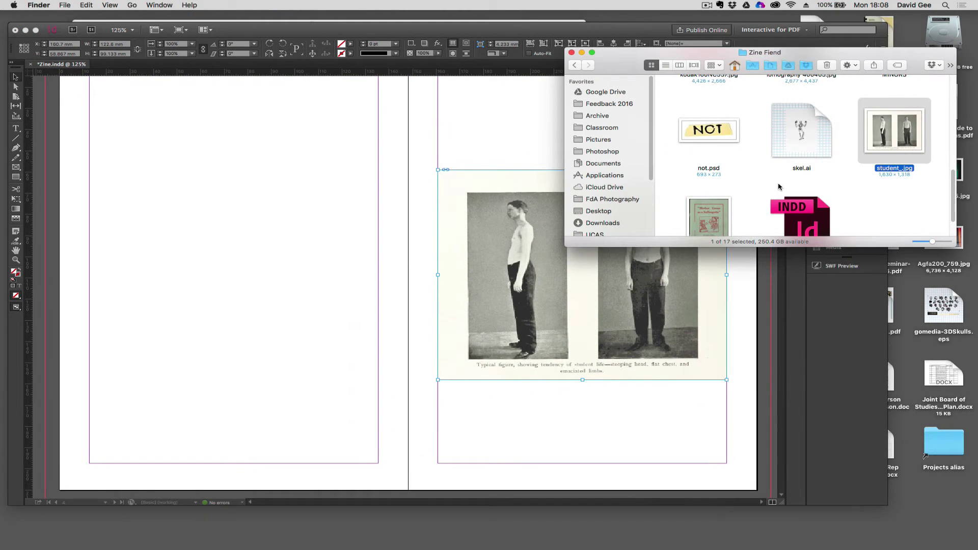
scroll(768, 189, down, 2)
scroll(769, 190, up, 5)
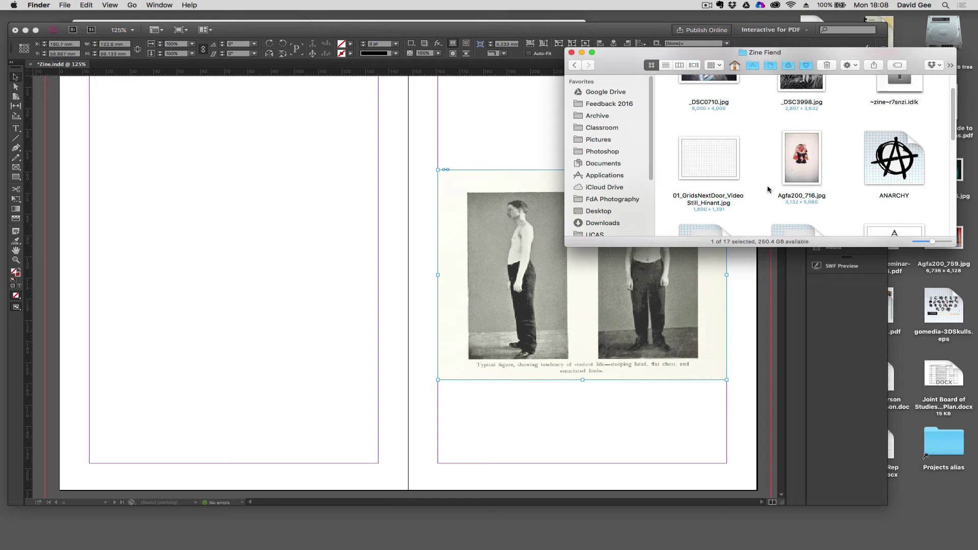
scroll(769, 191, up, 2)
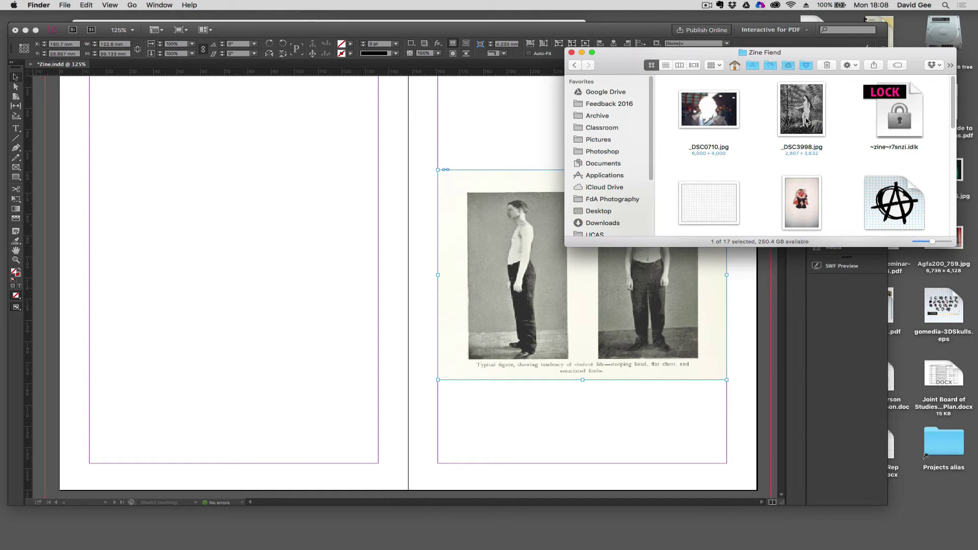
scroll(790, 142, down, 2)
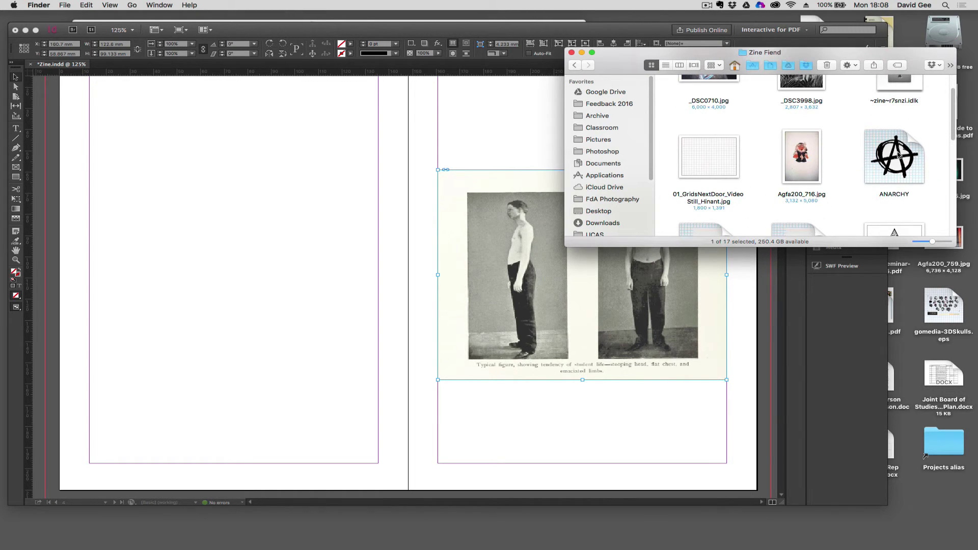
drag(900, 156, 193, 203)
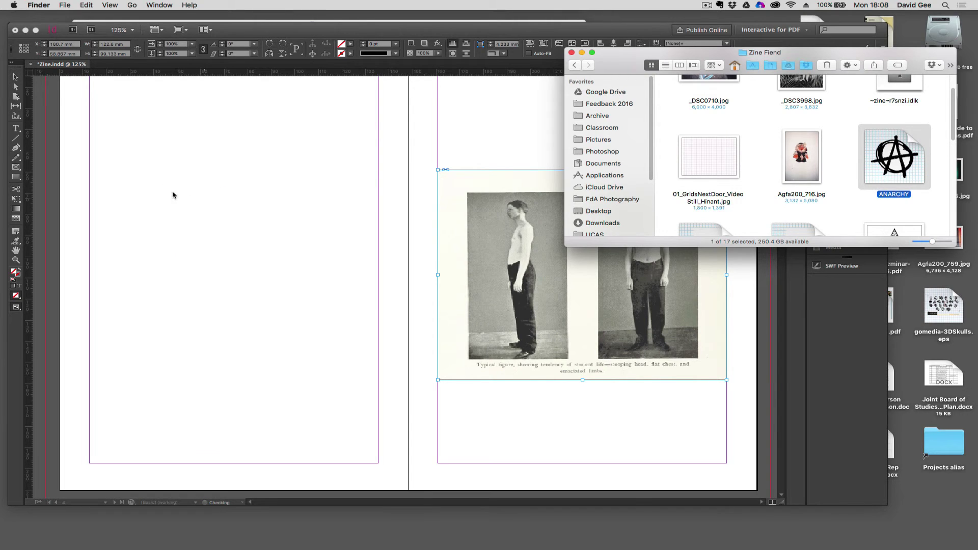
drag(138, 173, 303, 325)
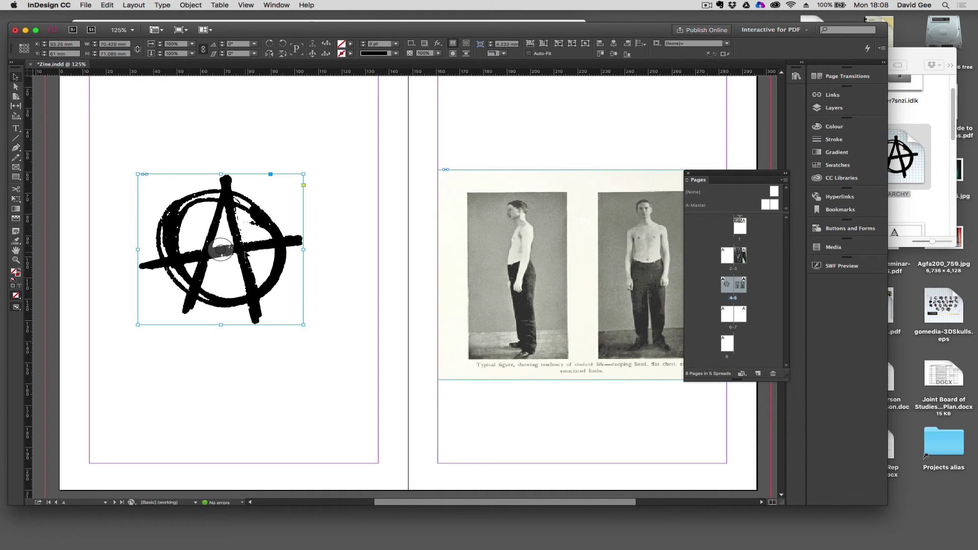
Step: Try the anarchy symbol over the student photo on page 5, and move it back to the middle of page 4
drag(245, 253, 609, 271)
click(251, 285)
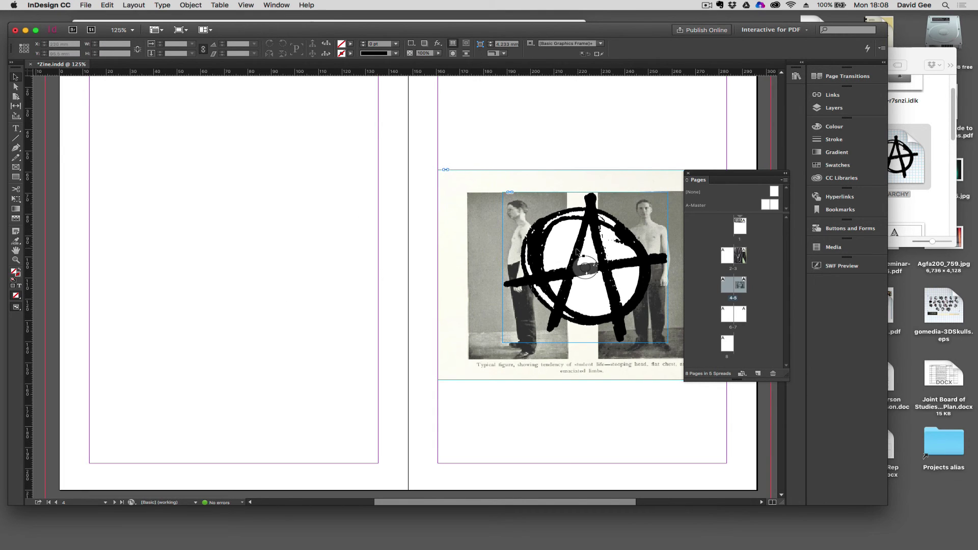
drag(578, 252, 221, 234)
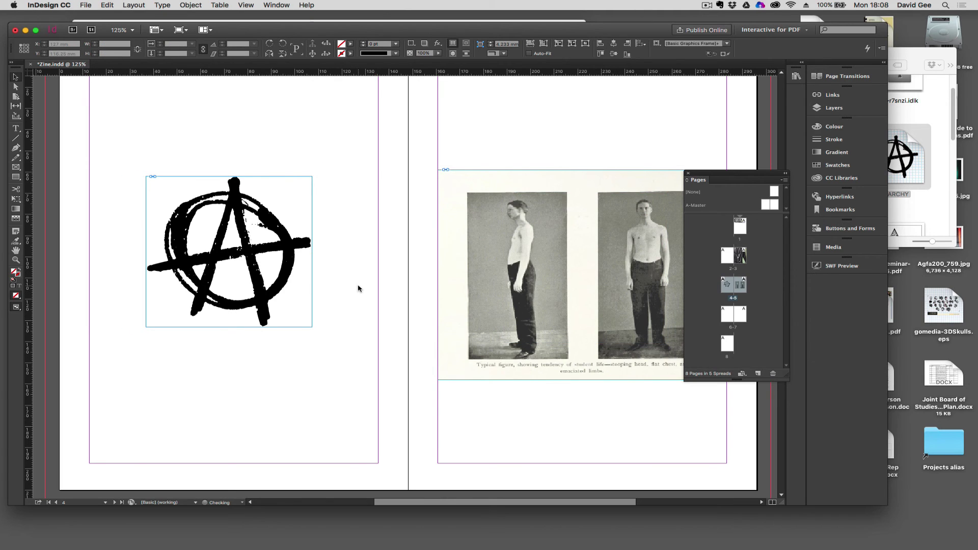